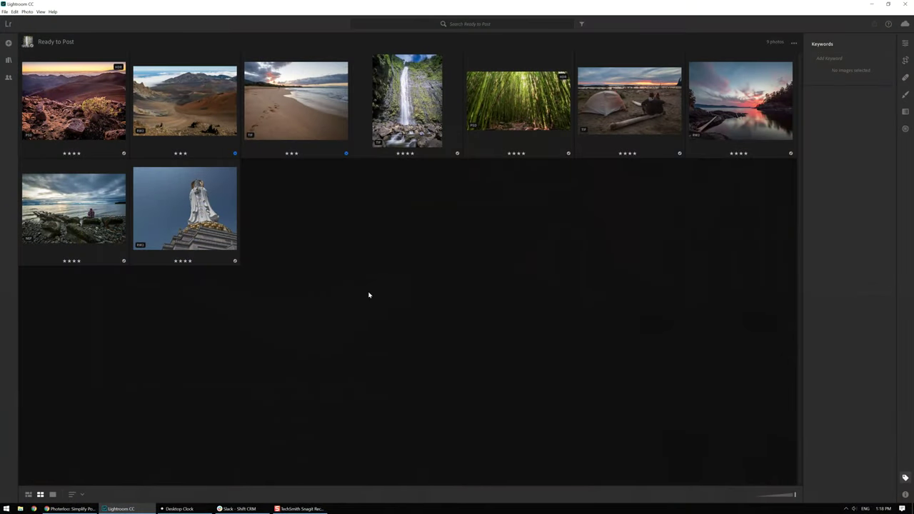
Step: Check the keywords on the Guan Yin Buddha photo and the first Haleakala photo
left_click(218, 250)
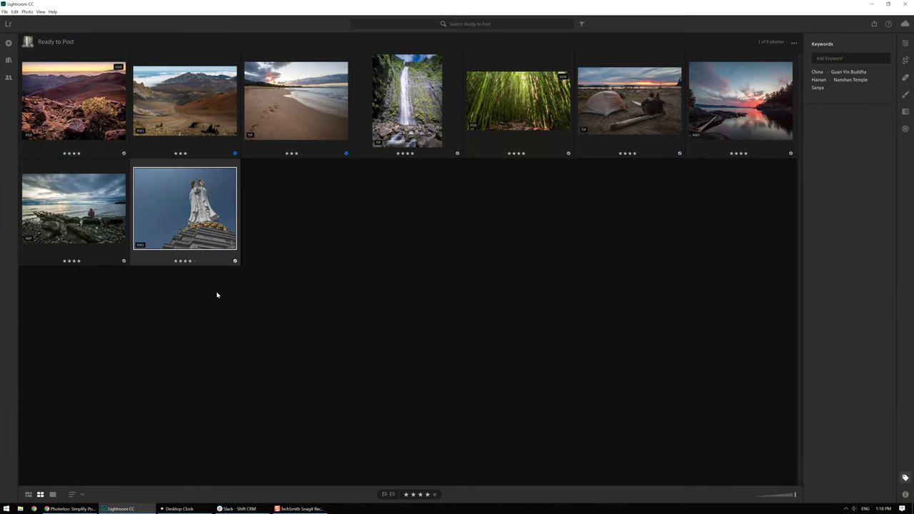
left_click(83, 107)
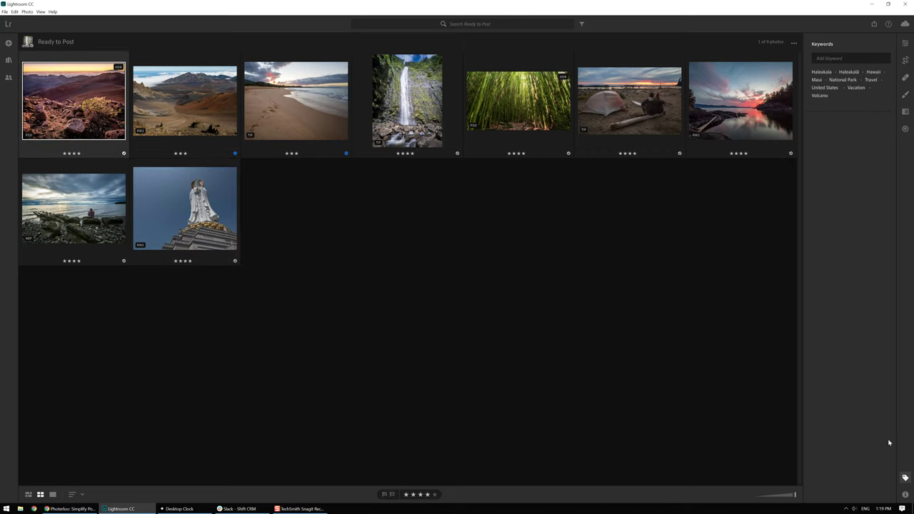
left_click(907, 479)
left_click(907, 479)
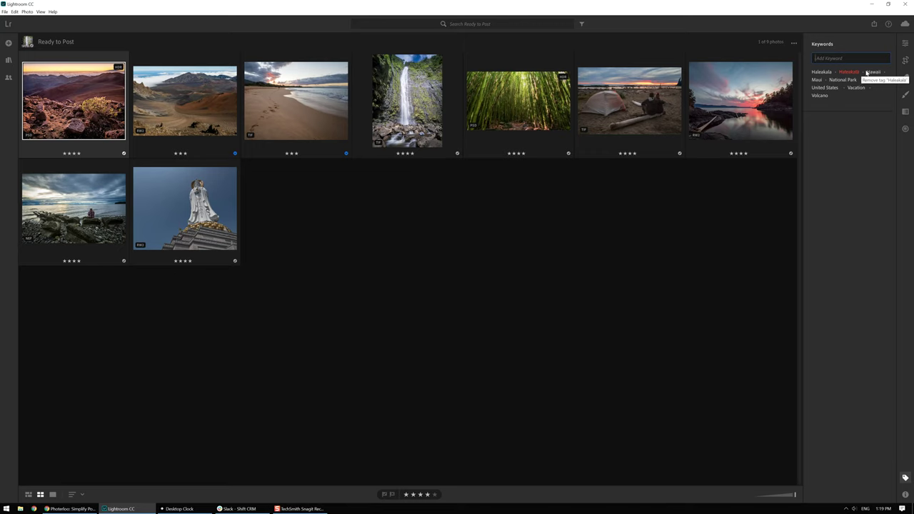
Step: Step through the remaining photos' keywords to the sunset photo, then show its metadata
key("Right")
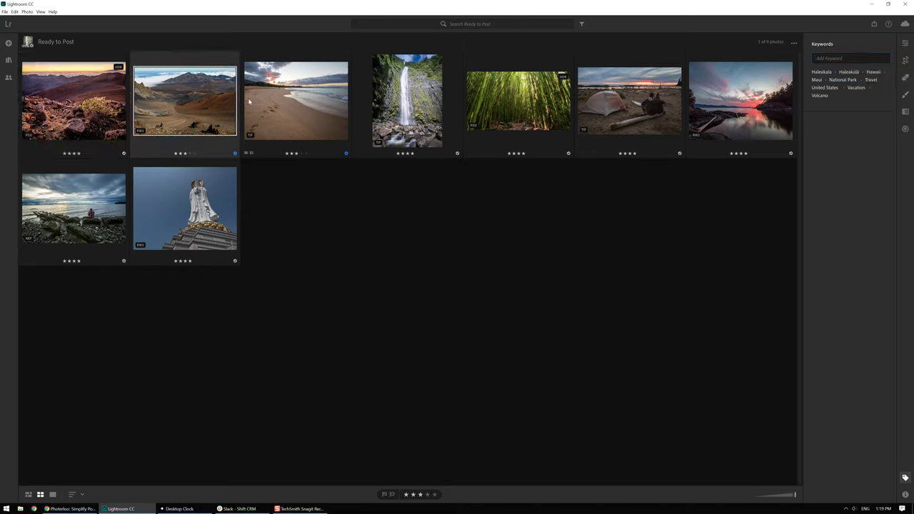
key("Right")
key("Right")
key("Right")
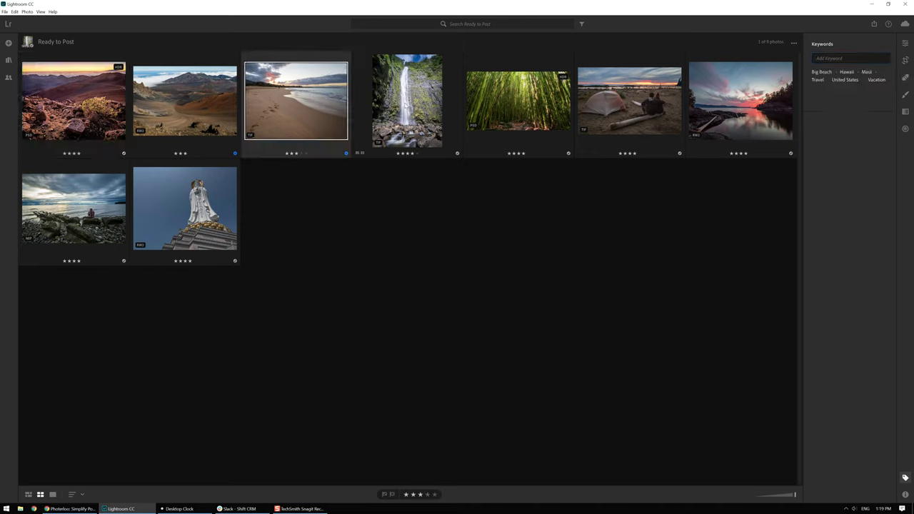
key("Right")
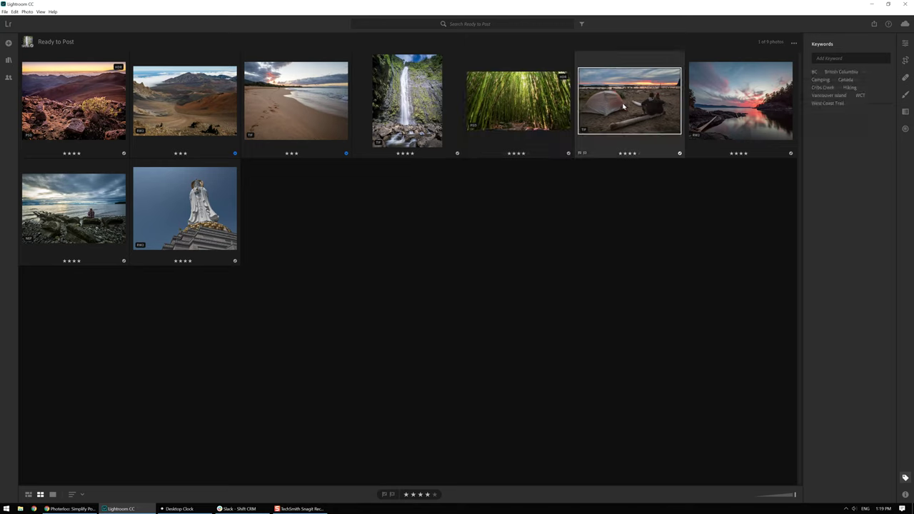
key("Right")
left_click(905, 494)
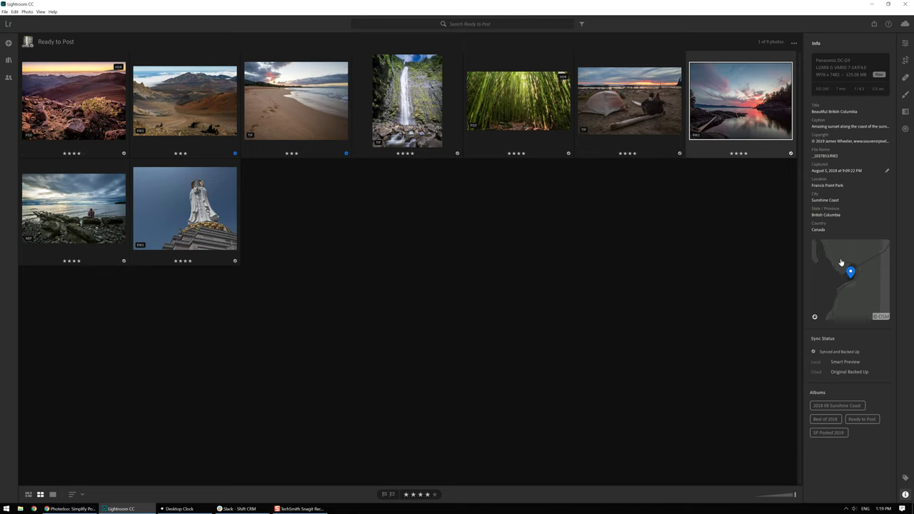
Step: View the Mars Sunrise photo's title and caption, then select all nine album photos
left_click(57, 105)
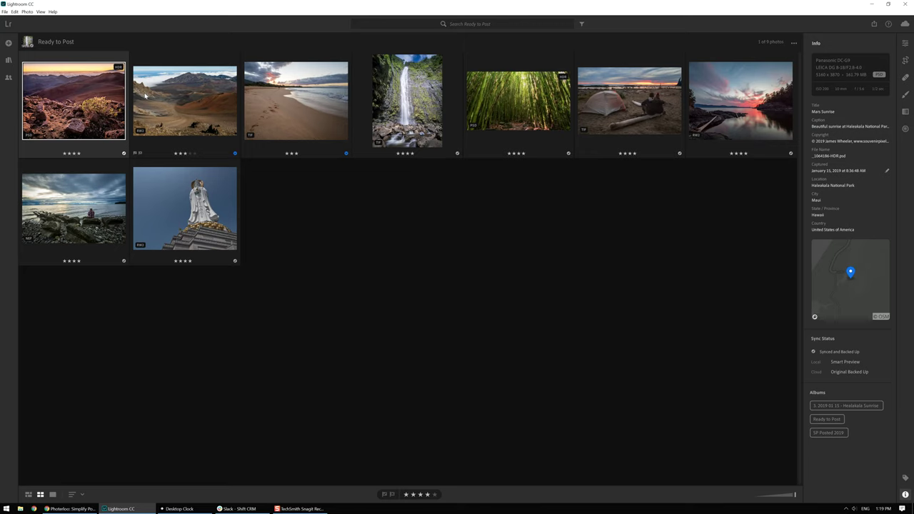
key("ctrl+a")
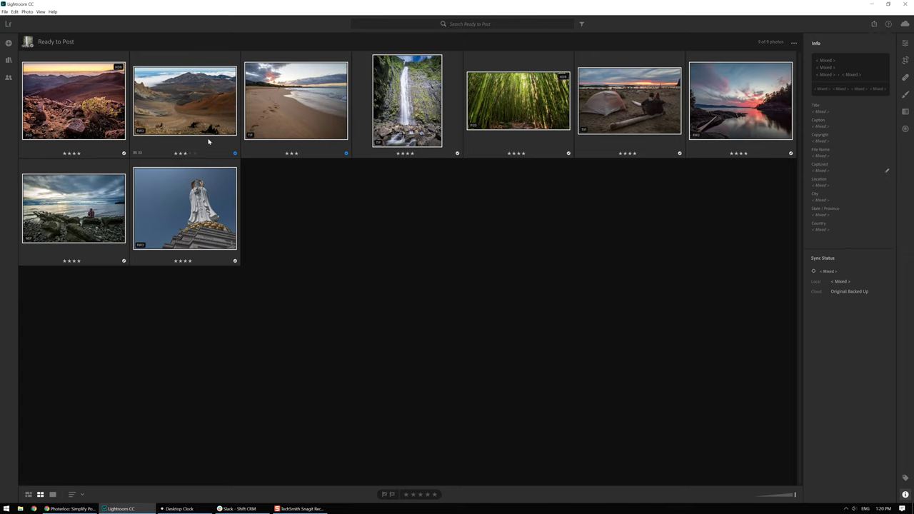
Step: Export all nine photos as full-size JPEGs to the Desktop and switch to Photerloo
left_click(874, 25)
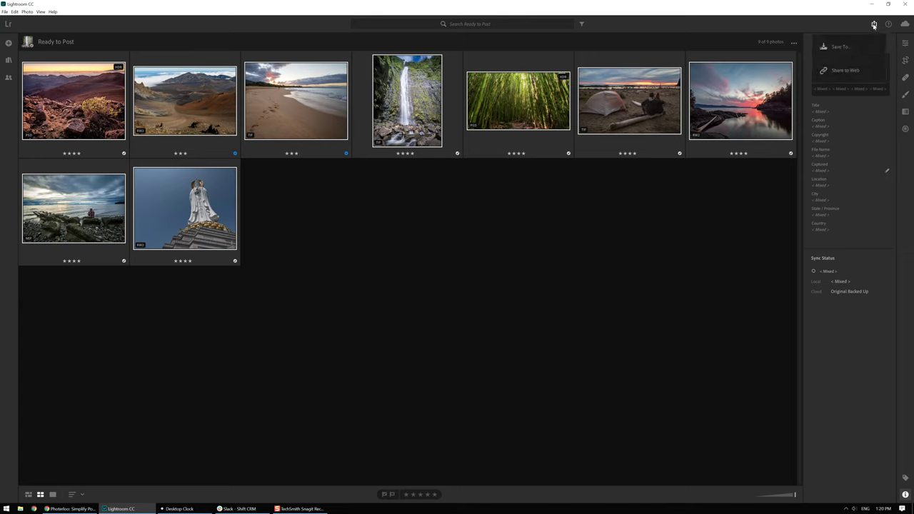
left_click(842, 48)
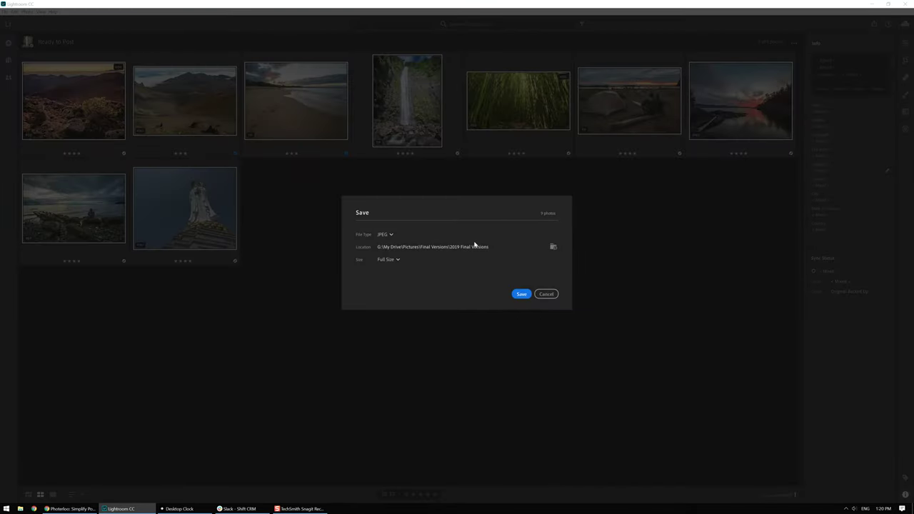
left_click(554, 247)
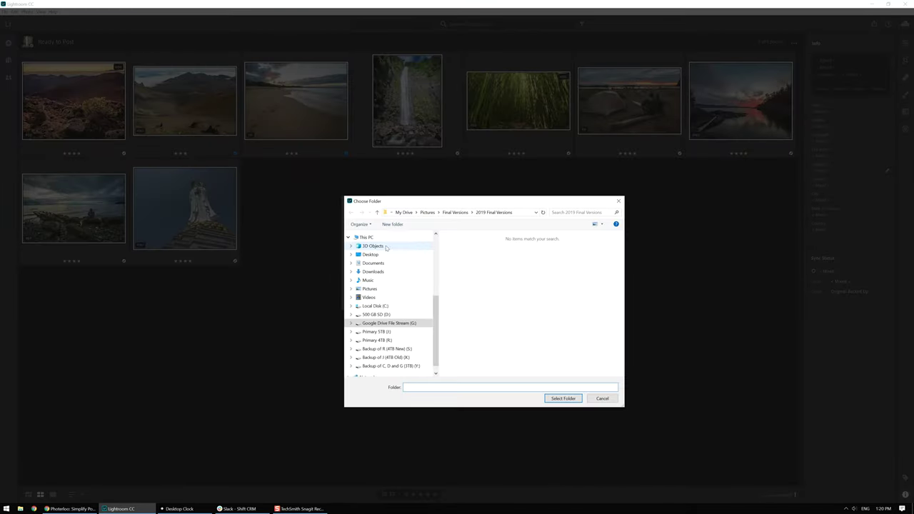
left_click(372, 255)
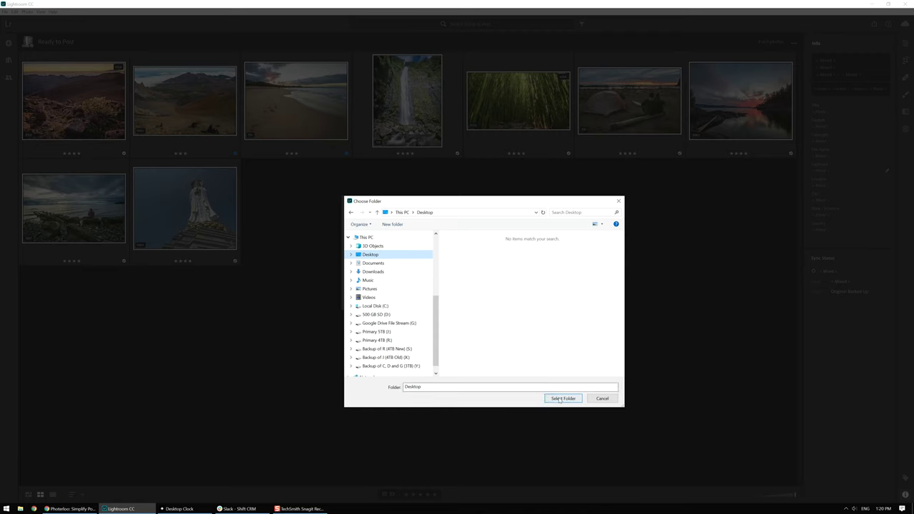
left_click(563, 398)
left_click(520, 296)
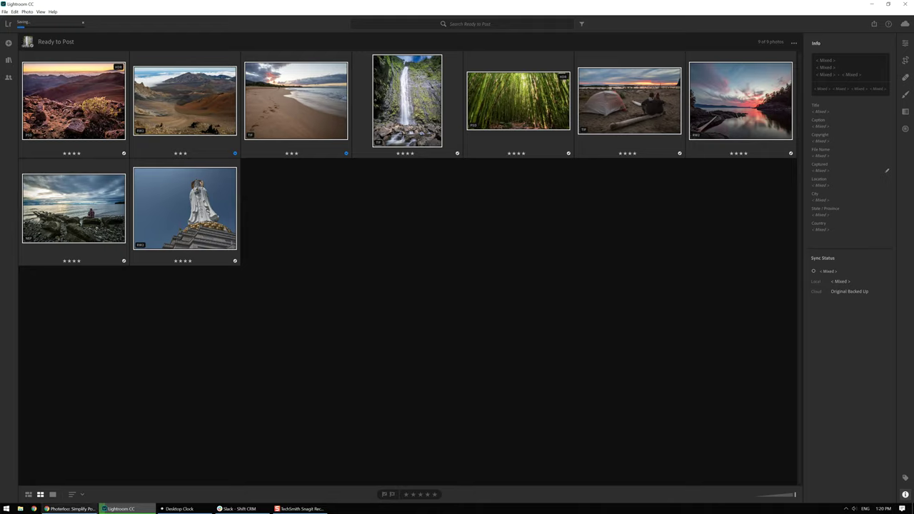
left_click(69, 509)
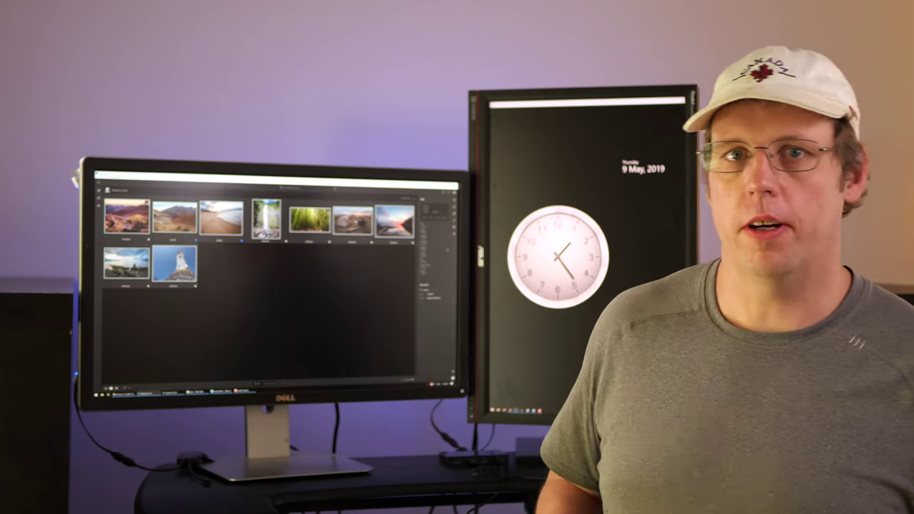
Step: Upload DSC_3312.jpg with all nine posting sites left on Yes
left_click(341, 153)
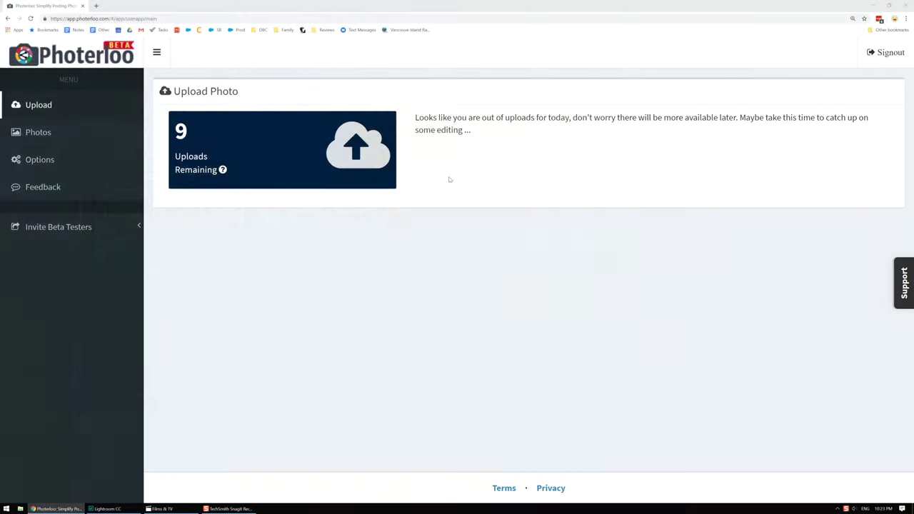
scroll(409, 280, "down", 2)
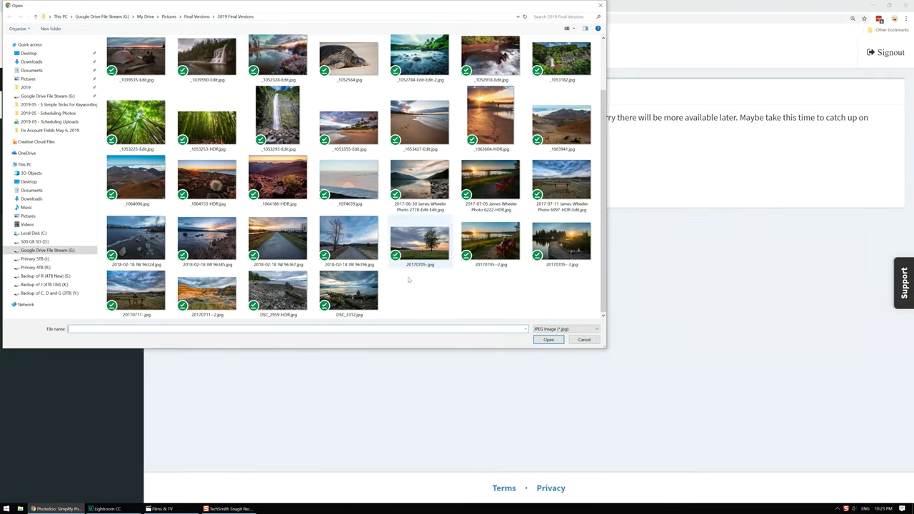
left_click(363, 290)
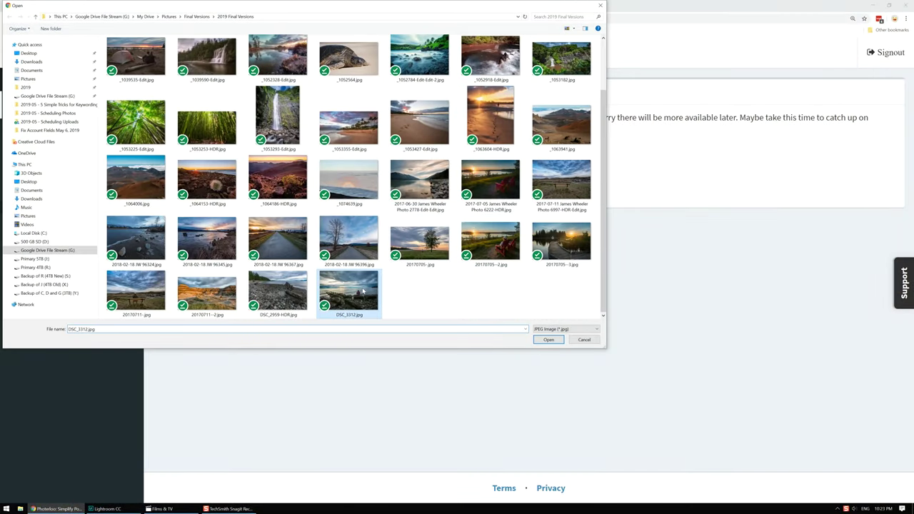
left_click(549, 340)
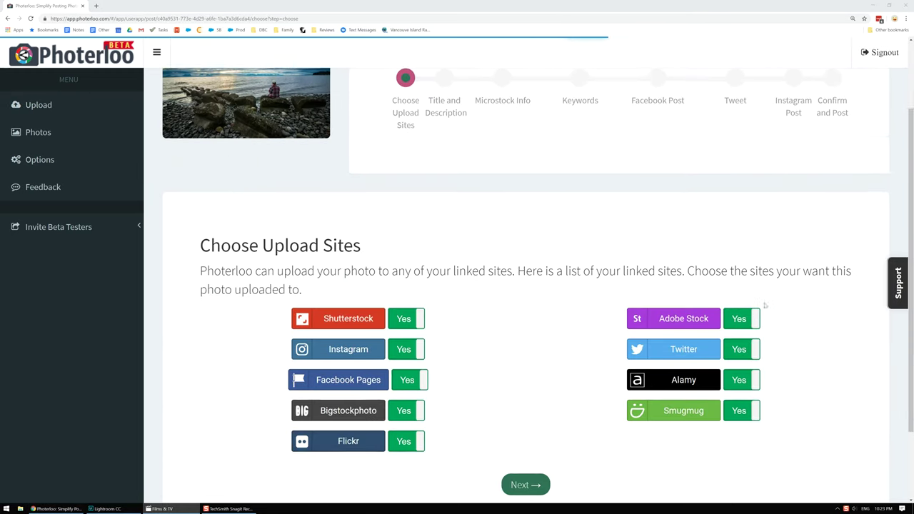
left_click(534, 438)
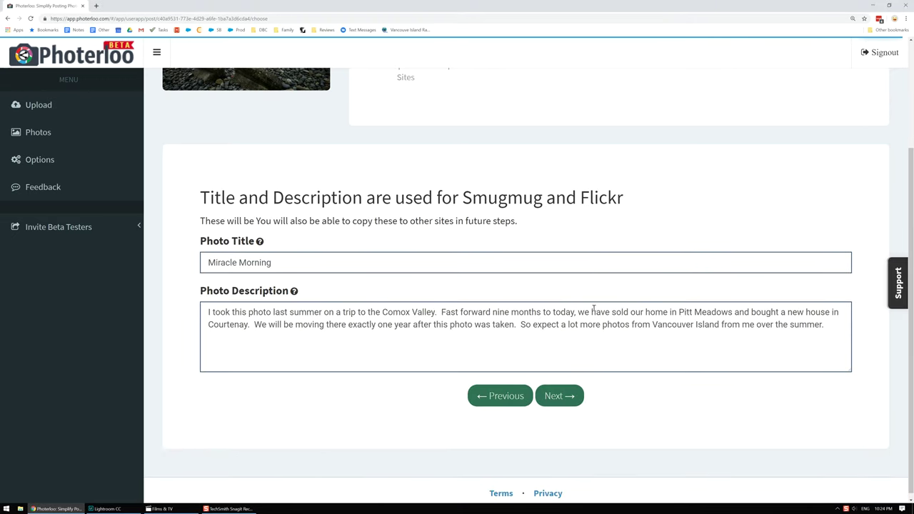
Step: Advance to the Microstock Info step and clear the pre-filled stock description
left_click(564, 400)
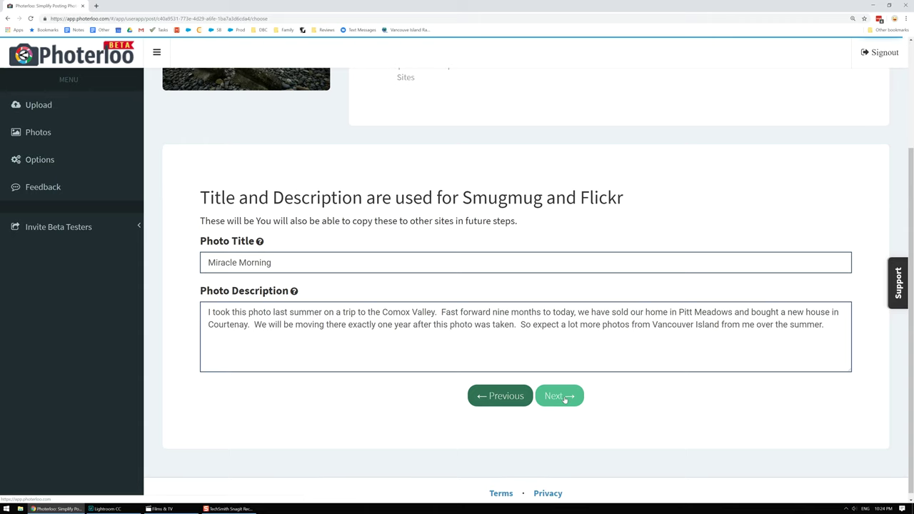
scroll(564, 400, "up", 1)
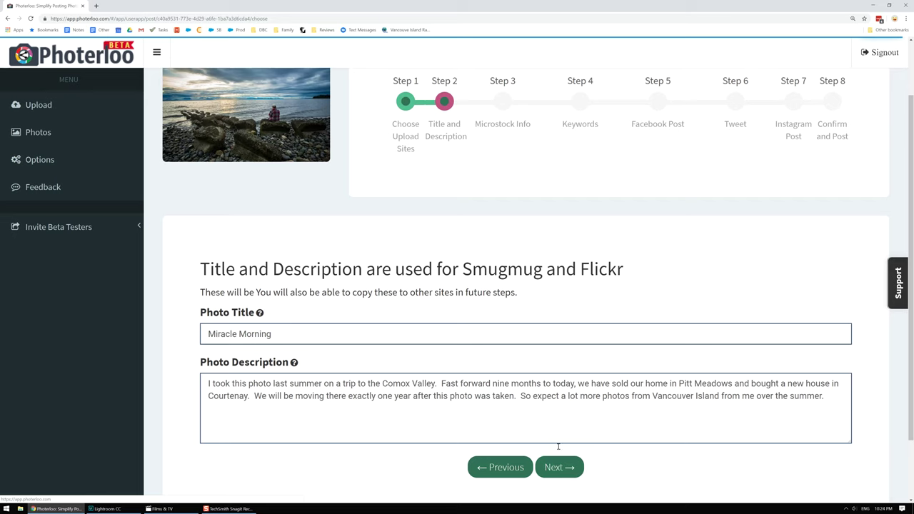
left_click(558, 473)
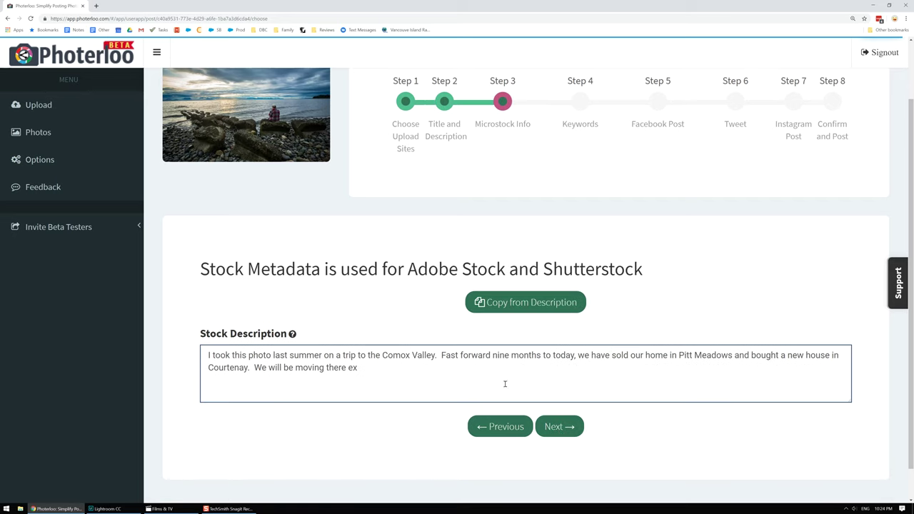
left_click_drag(447, 384, 155, 326)
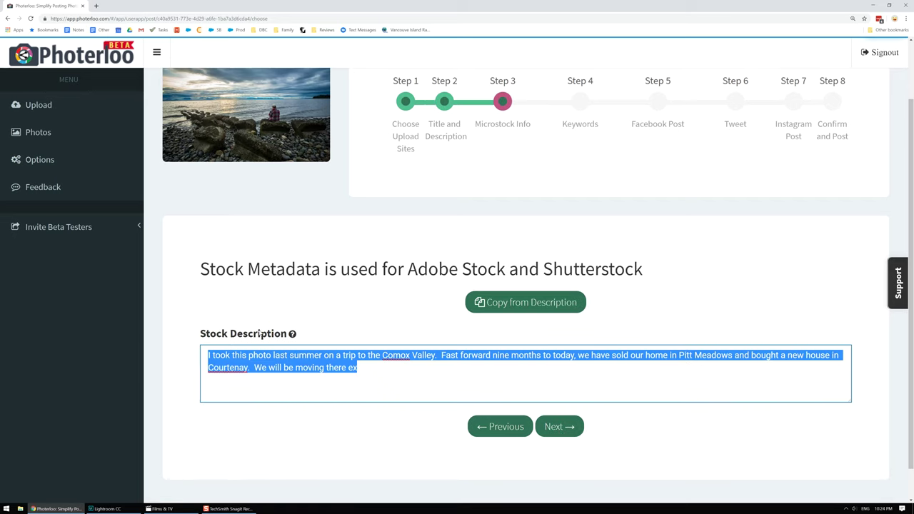
key("BackSpace")
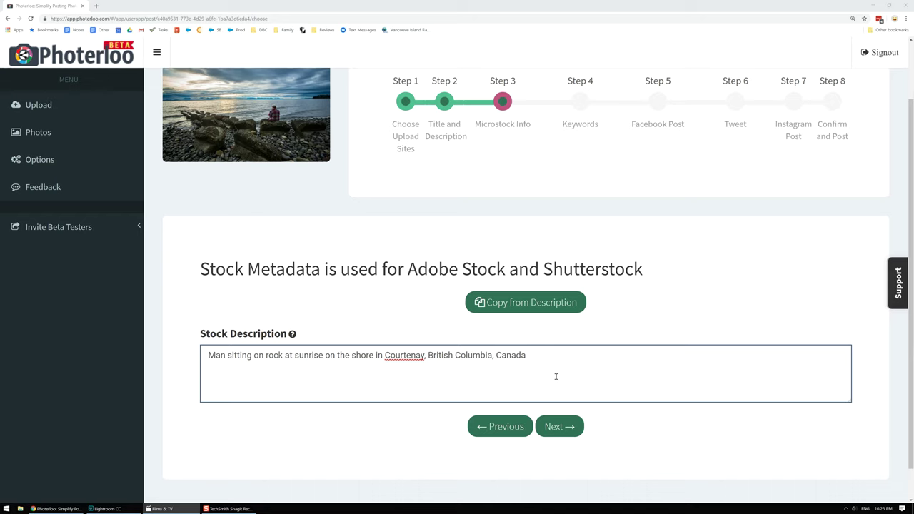
Step: Add water, drop promontory and photography, accept all suggestions, then add seashore and man
left_click(571, 426)
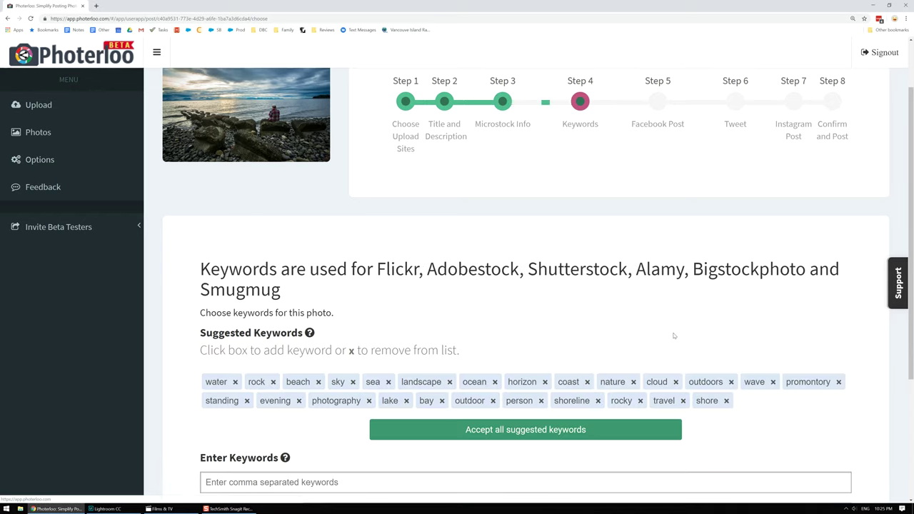
scroll(673, 332, "down", 1)
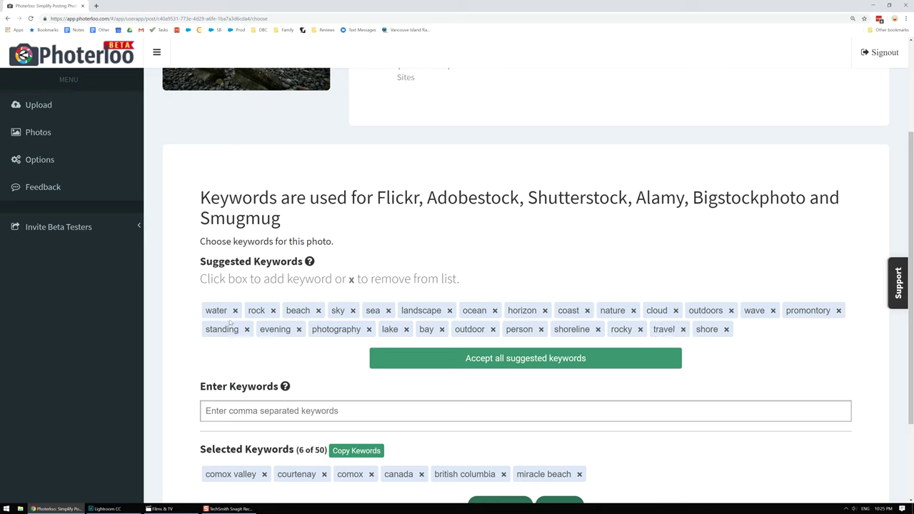
left_click(216, 311)
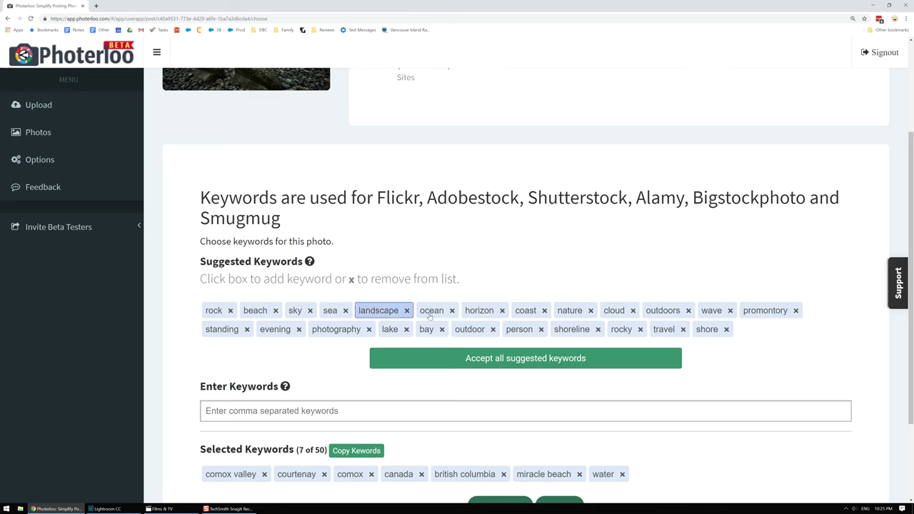
left_click(795, 310)
left_click(263, 330)
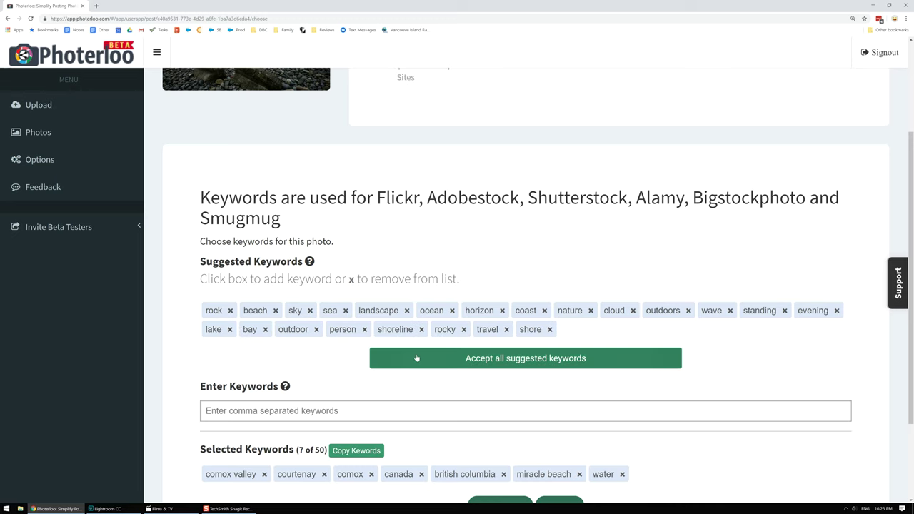
left_click(452, 361)
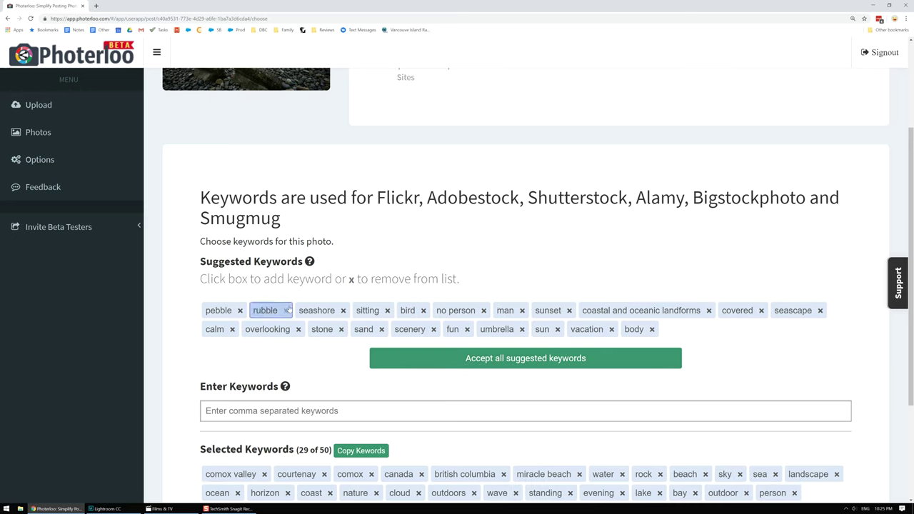
left_click(316, 311)
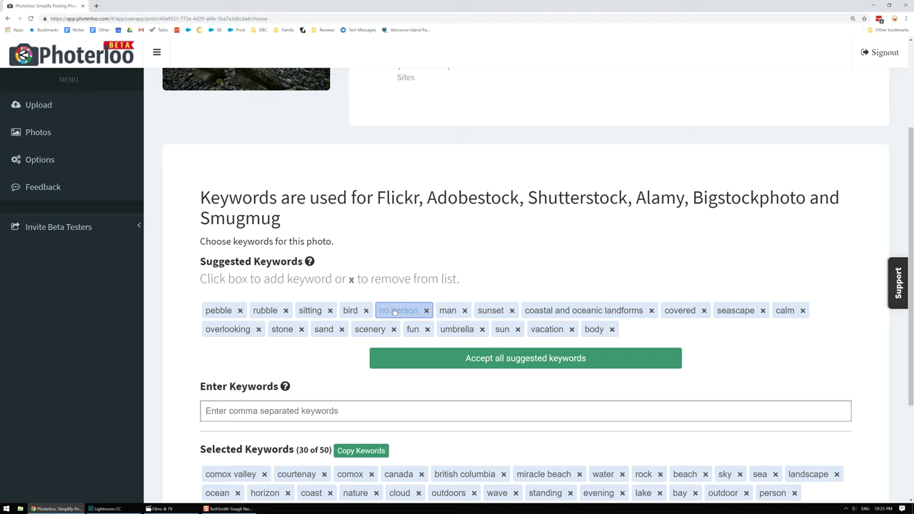
left_click(448, 310)
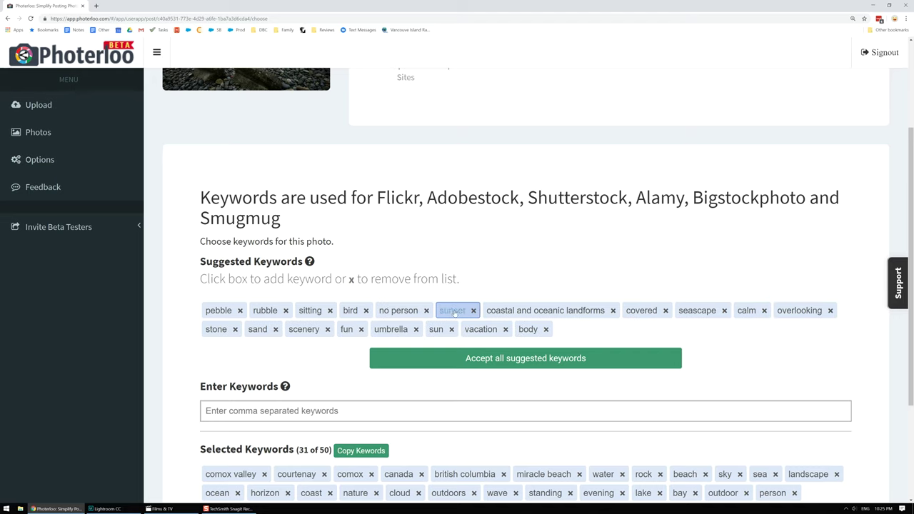
Step: Peek at the Facebook Post step, return, and copy the 31 keywords to the clipboard
scroll(625, 413, "down", 2)
left_click(580, 392)
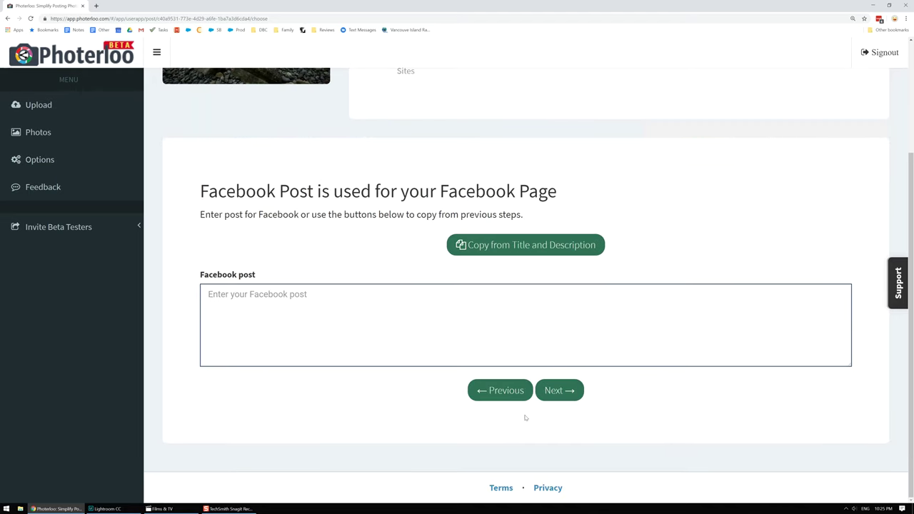
left_click(504, 393)
left_click(359, 297)
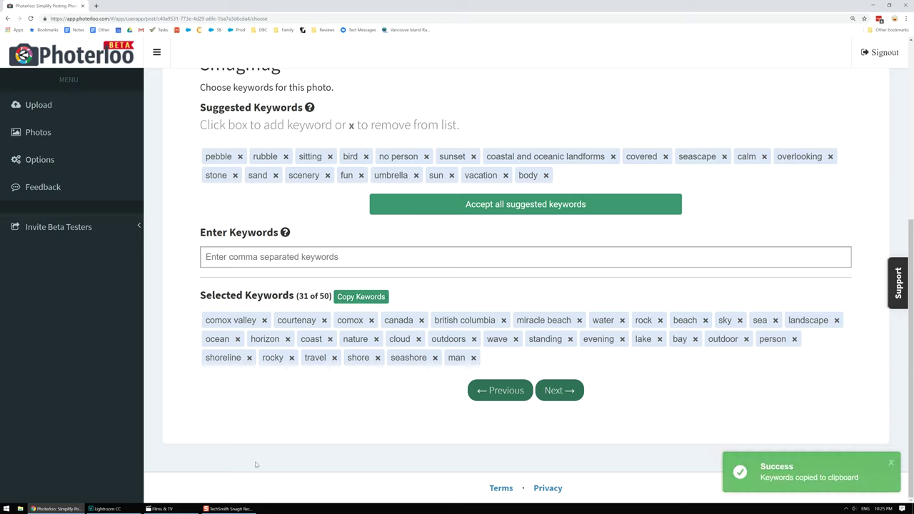
left_click(107, 509)
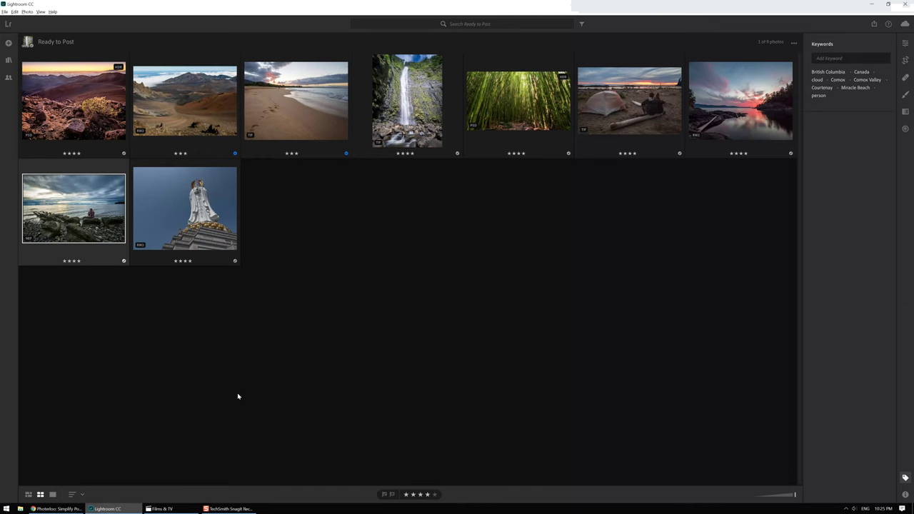
Step: Paste the Photerloo keywords onto the shoreline photo in Lightroom CC, then return to Photerloo
left_click(833, 57)
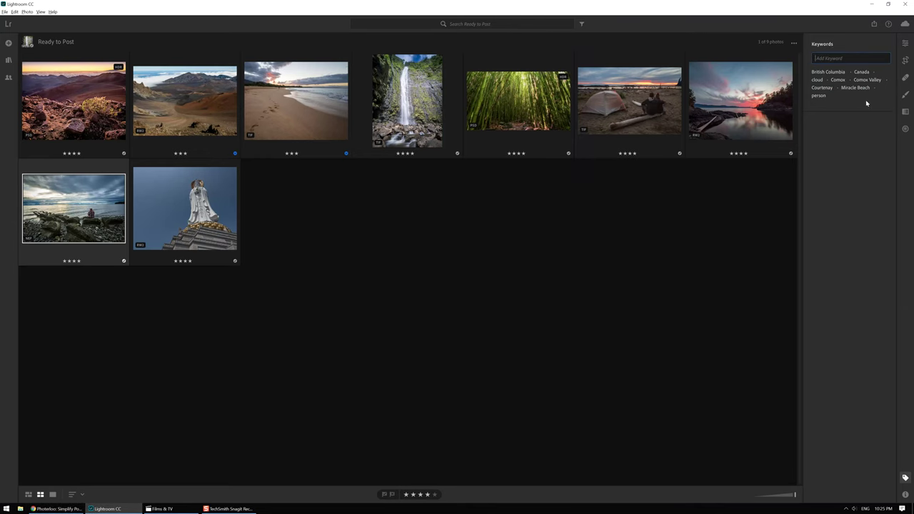
key("ctrl+v")
key("Return")
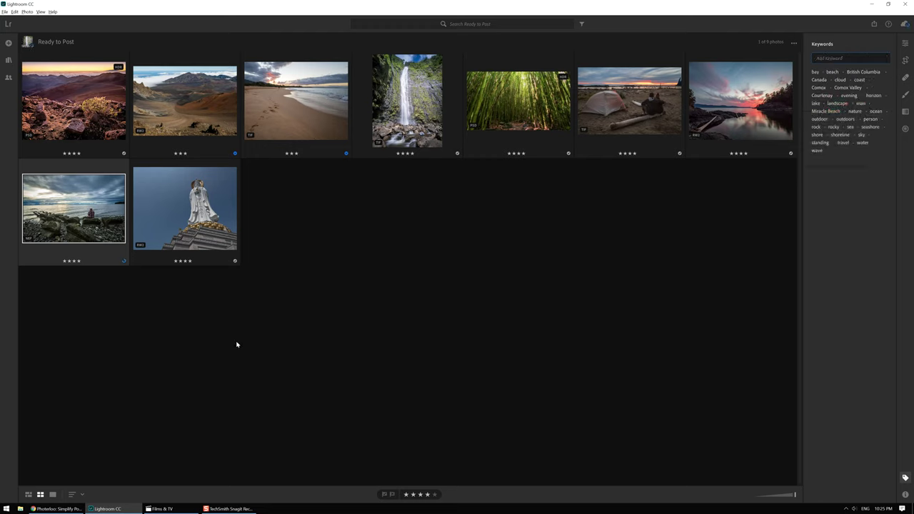
mouse_move(74, 504)
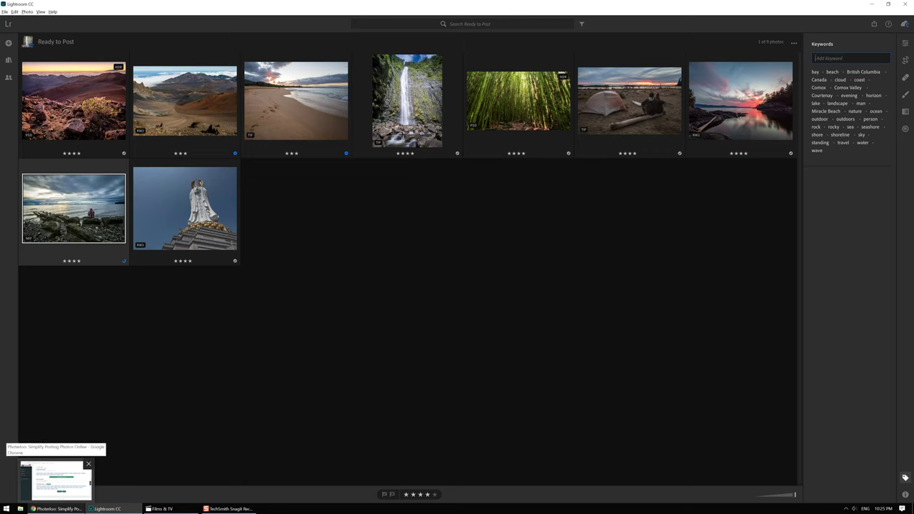
left_click(56, 480)
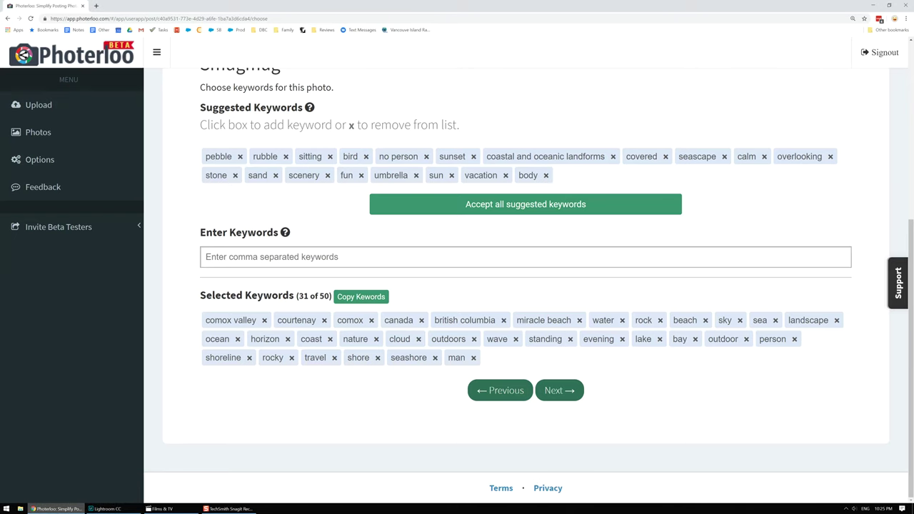
Step: Copy the title and description into the Facebook post and continue to the Tweet step
left_click(562, 388)
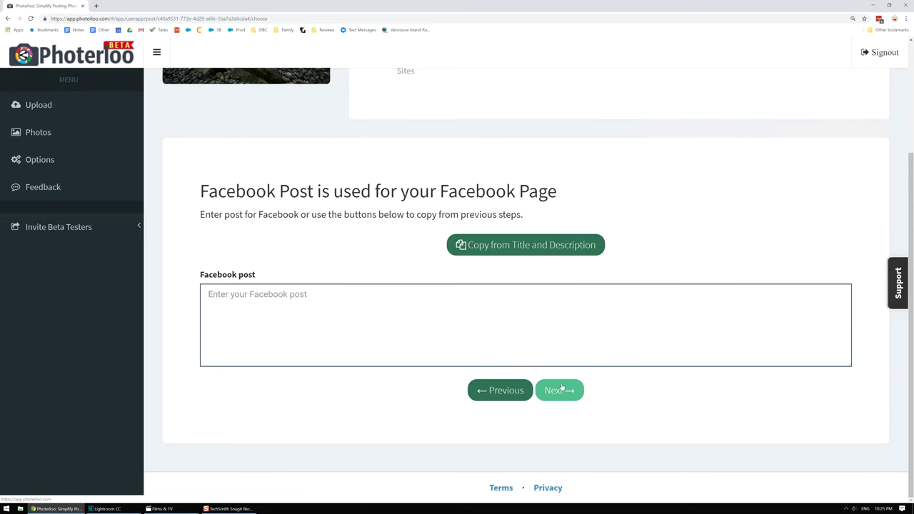
left_click(551, 245)
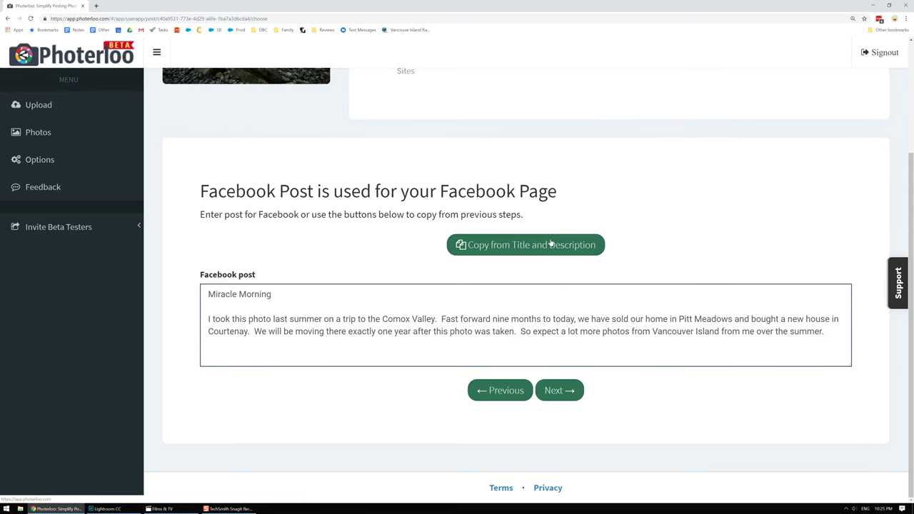
left_click(556, 390)
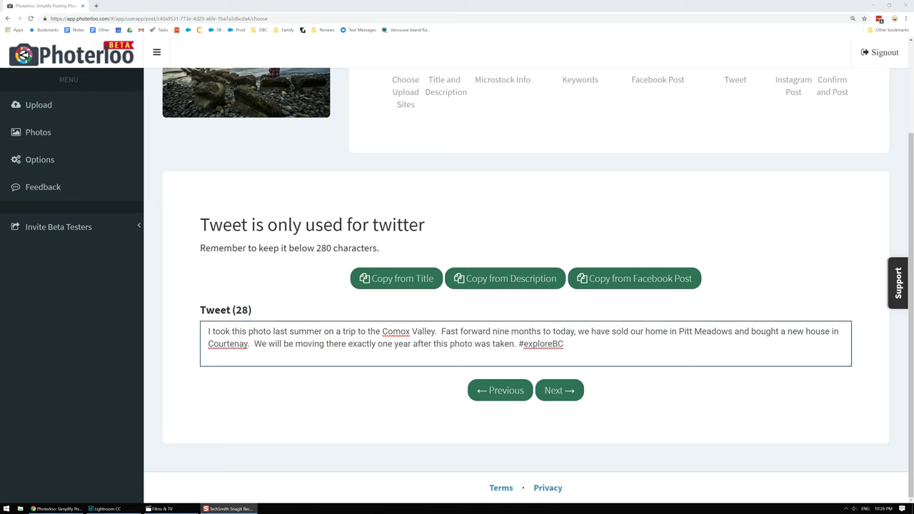
Step: Fill the Instagram post from the title and description and add the favourite hashtags
left_click(559, 390)
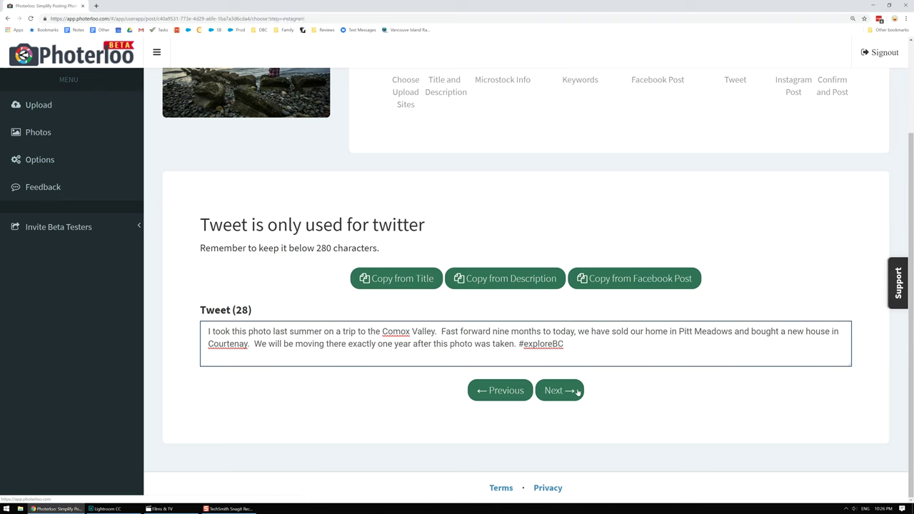
left_click(546, 107)
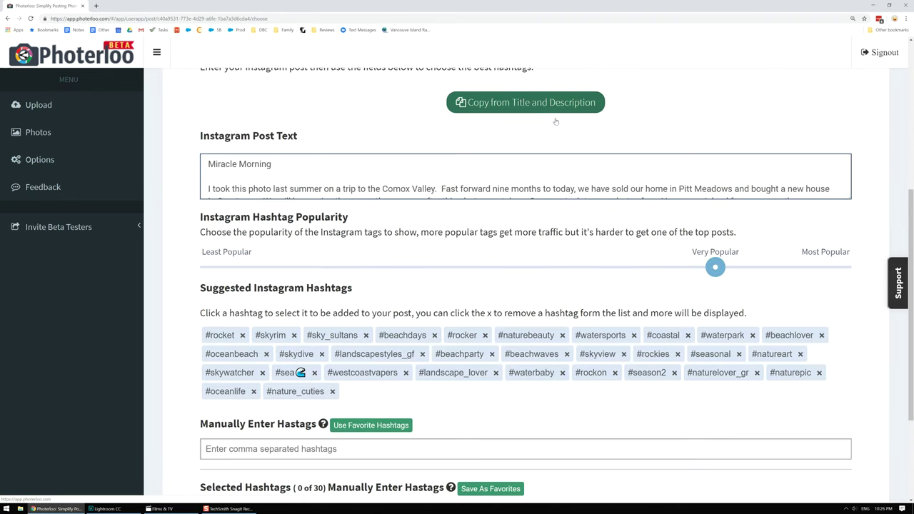
scroll(616, 169, "down", 1)
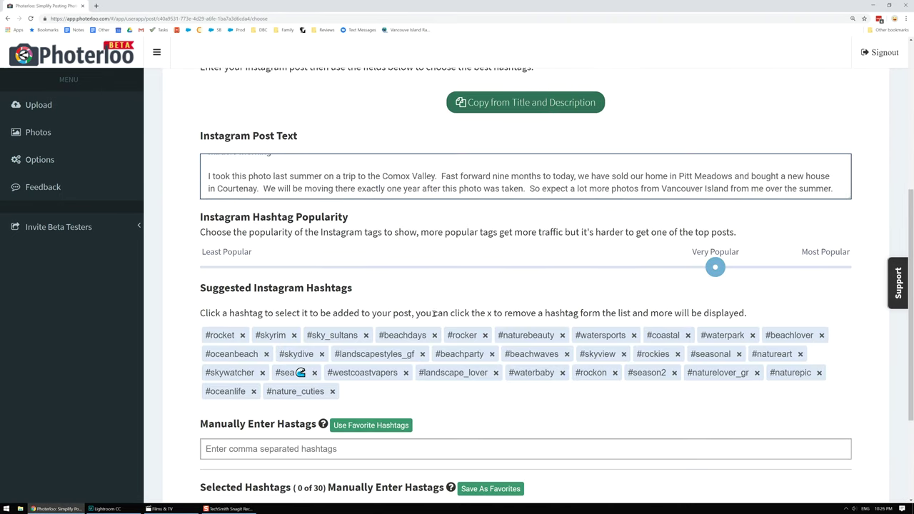
left_click(388, 427)
Step: Add #sky, #beach, #nature, #nature_perfection and #naturephotos for 26 hashtags total
scroll(431, 393, "down", 1)
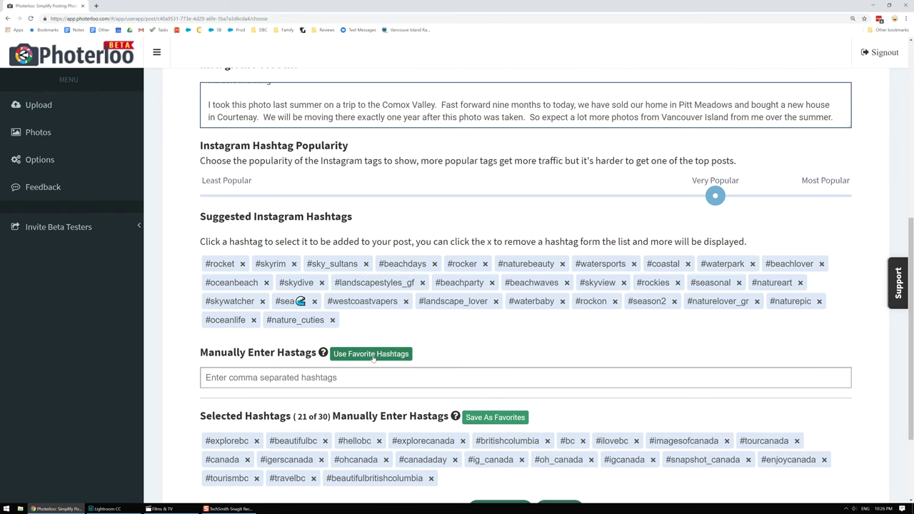
key("Right")
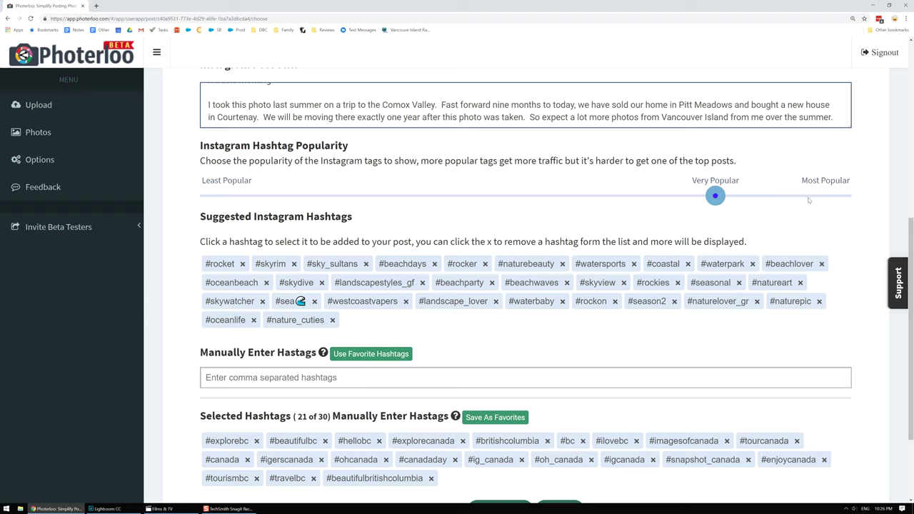
left_click(315, 263)
left_click(271, 263)
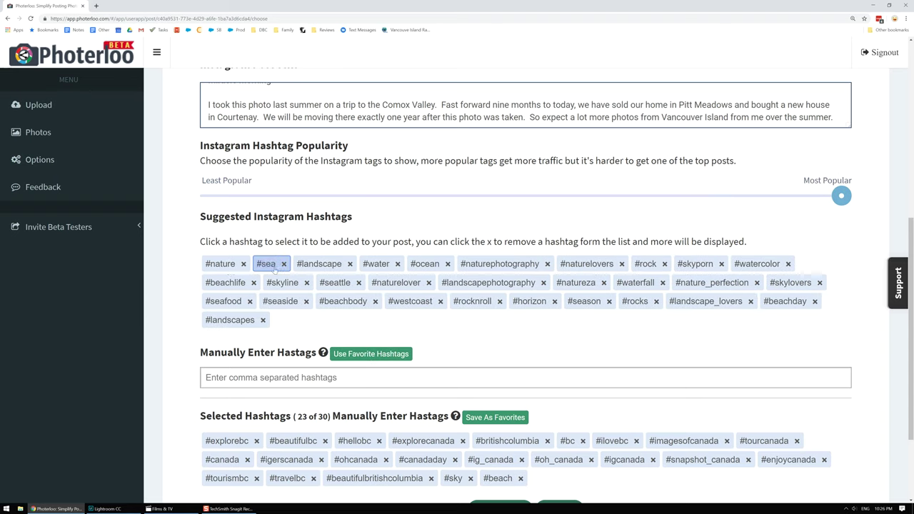
left_click(220, 263)
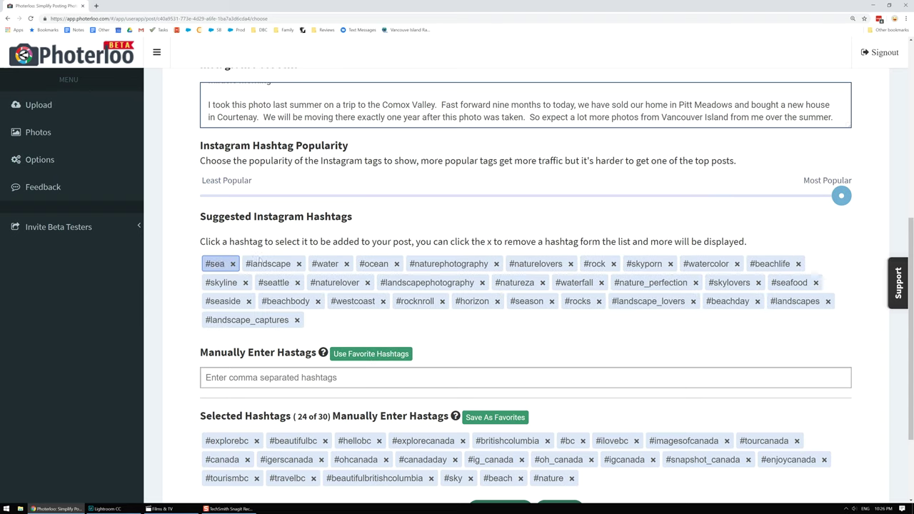
left_click(650, 284)
key("Left")
key("Left")
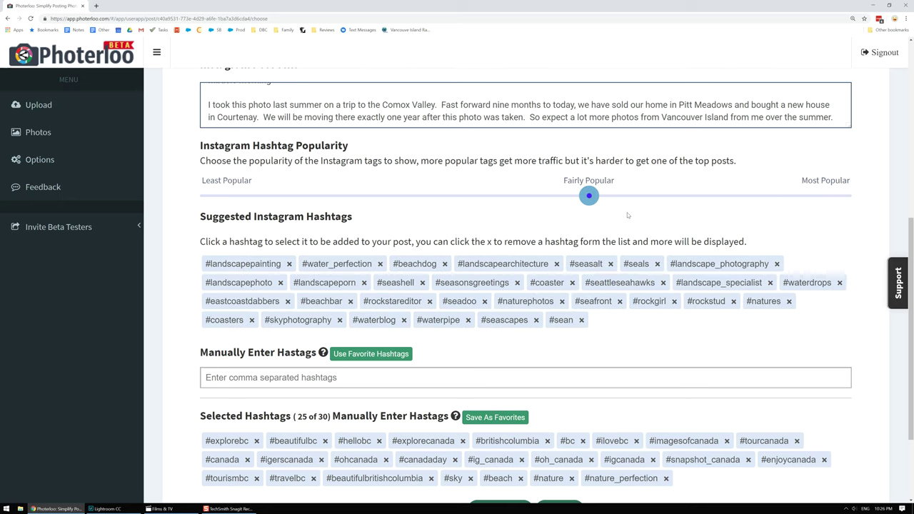
left_click(532, 302)
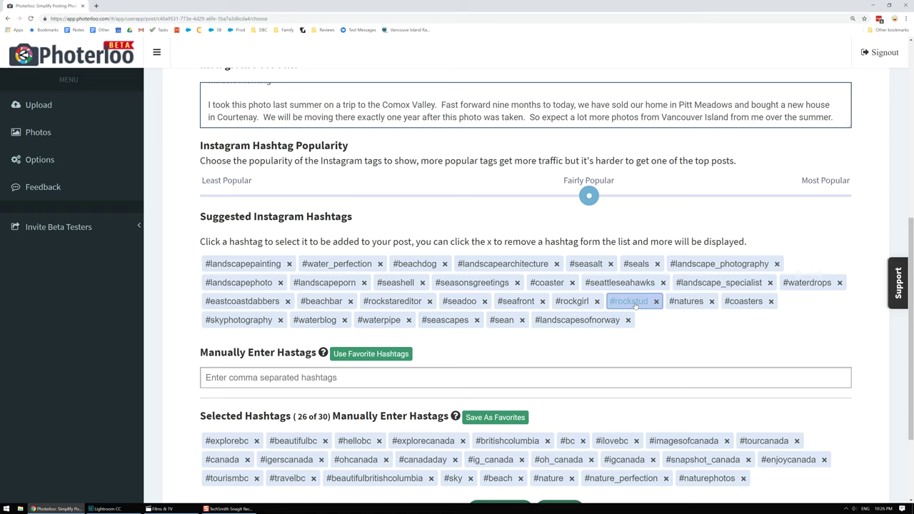
scroll(529, 374, "down", 2)
Step: Review every site's card on the Confirm and Post page, then choose a later posting date
left_click(552, 476)
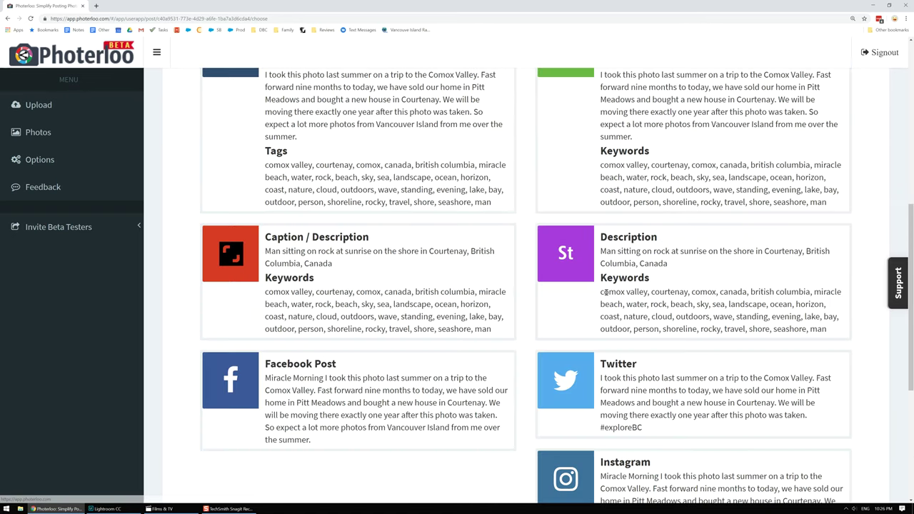
scroll(606, 291, "up", 2)
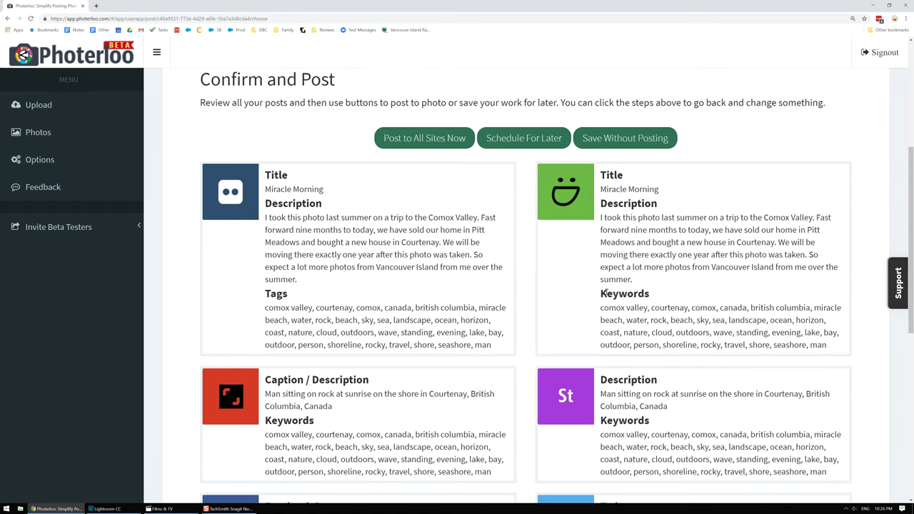
scroll(606, 291, "down", 6)
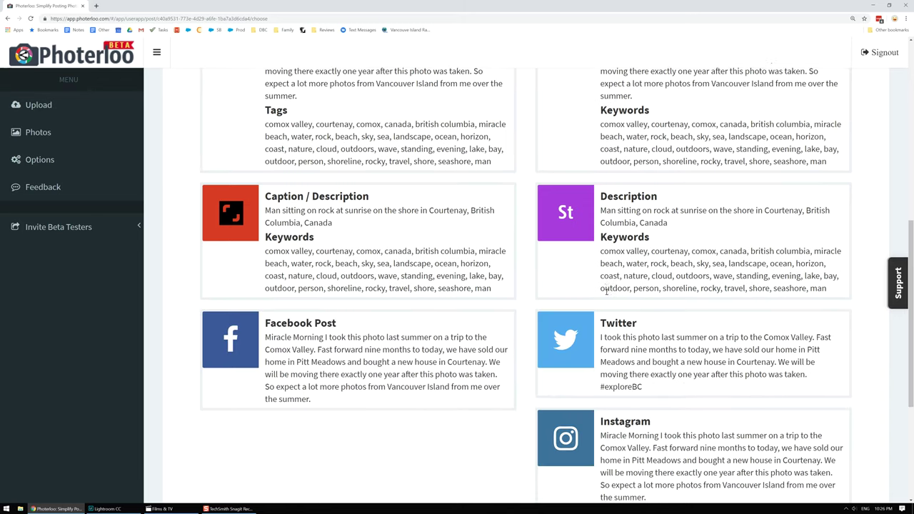
scroll(607, 294, "up", 7)
scroll(606, 294, "up", 1)
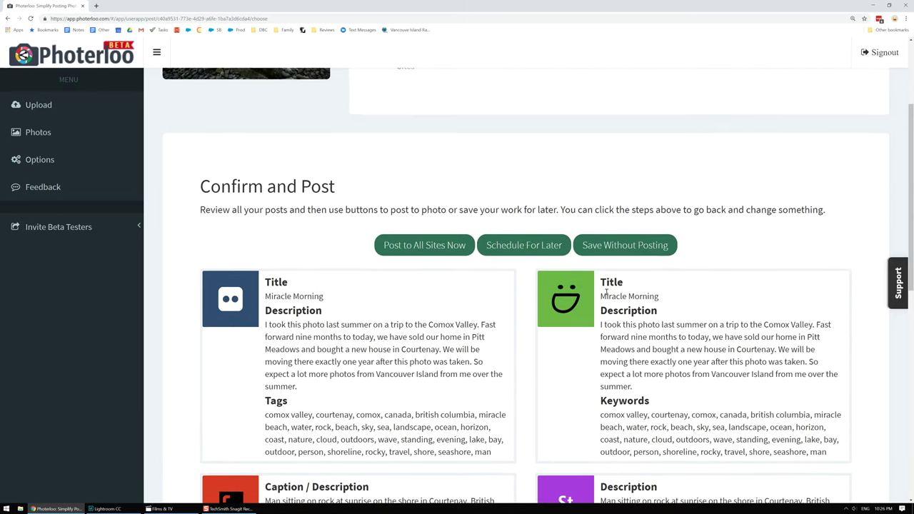
left_click(540, 251)
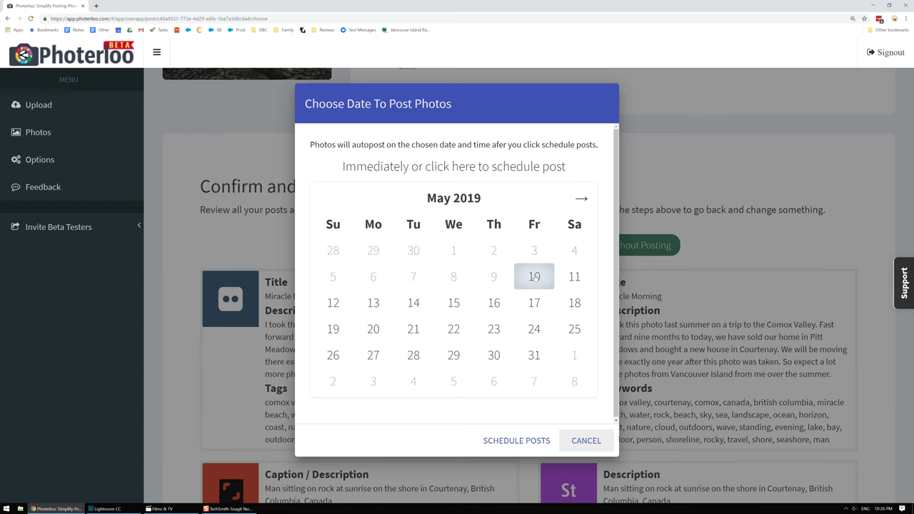
Step: Choose Friday, May 10, 2019 in the schedule calendar so posts go out at 10:23 PM
left_click(534, 277)
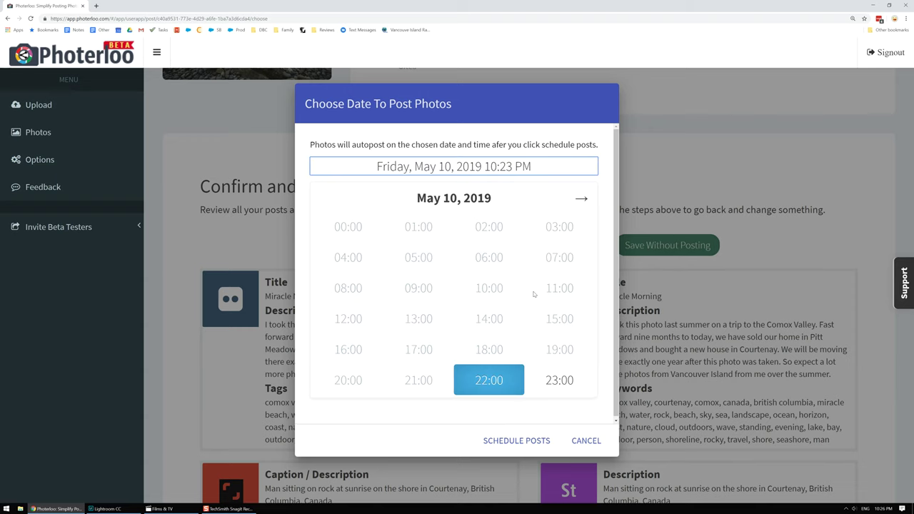